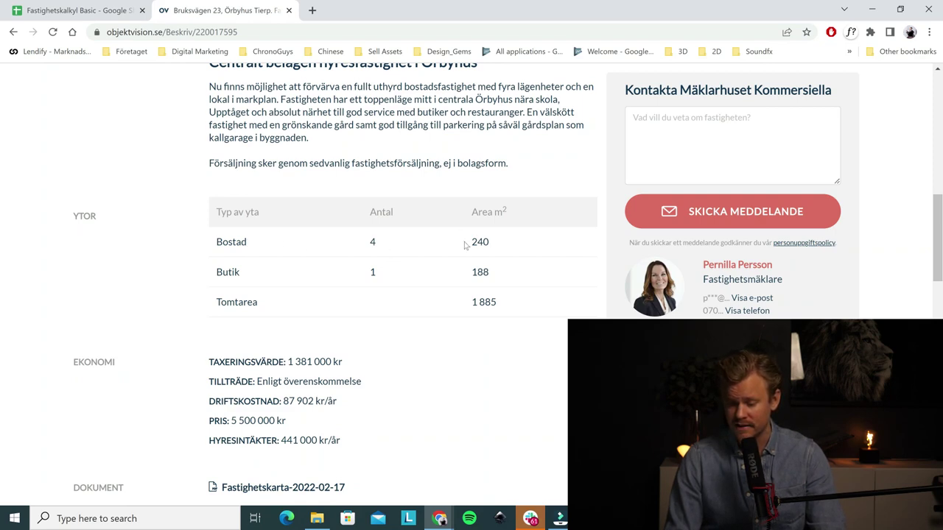
- Examine the residential, shop and plot areas and the economic figures in the property listing
left_click_drag(464, 245, 506, 243)
left_click(373, 285)
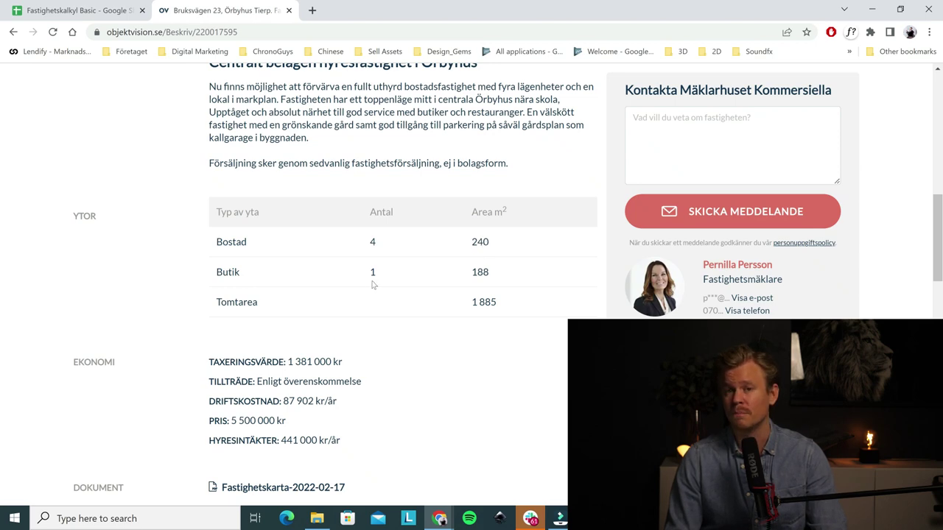
scroll(372, 285, "down", 1)
scroll(373, 285, "down", 1)
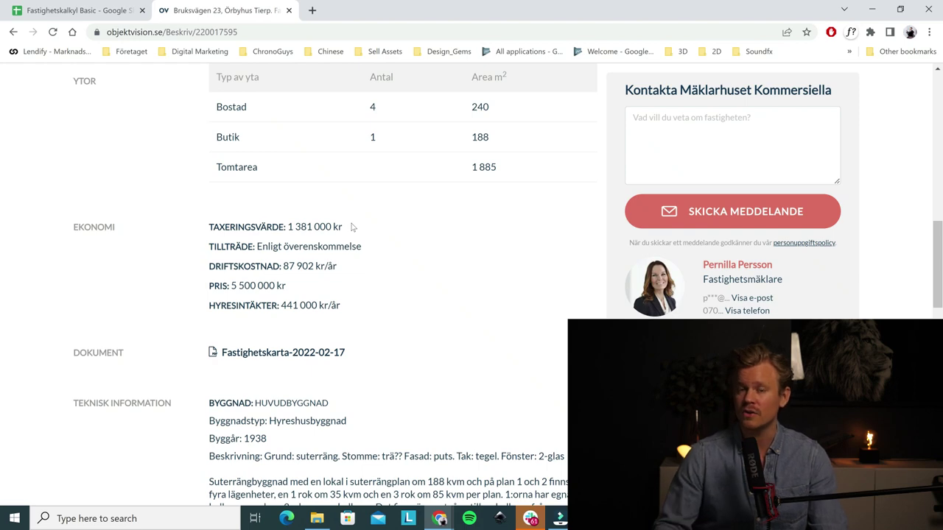
scroll(352, 227, "down", 1)
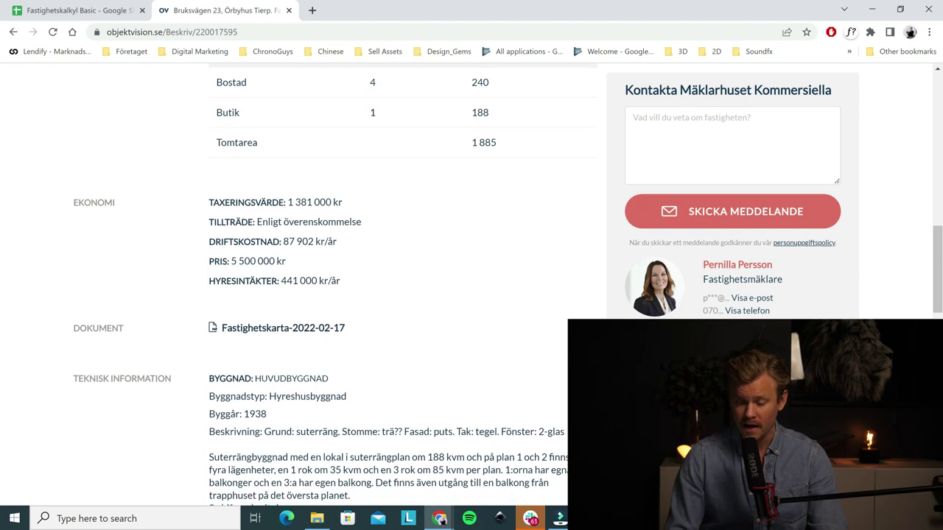
scroll(269, 235, "down", 1)
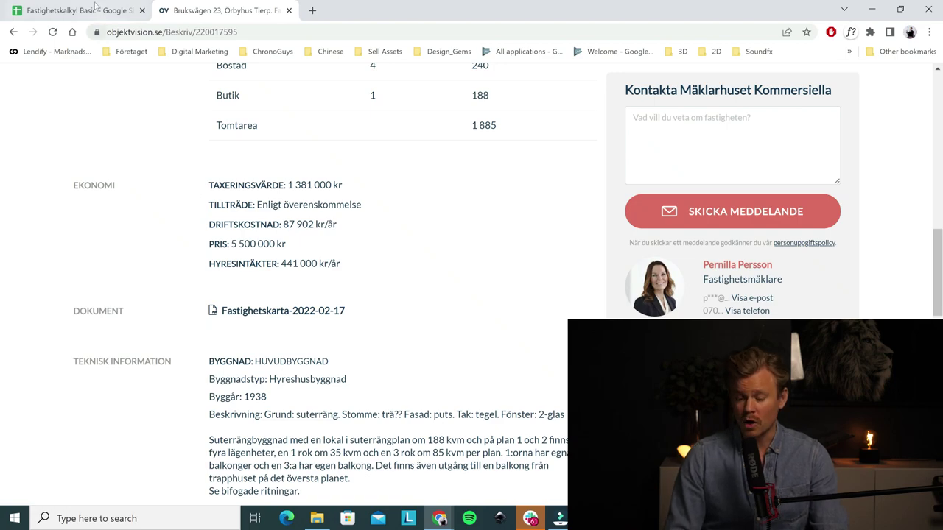
- Switch to the Fastighetskalkyl Basic spreadsheet and enter Tierp as the Fastighetsnamn on the Lägg till sheet
left_click(96, 9)
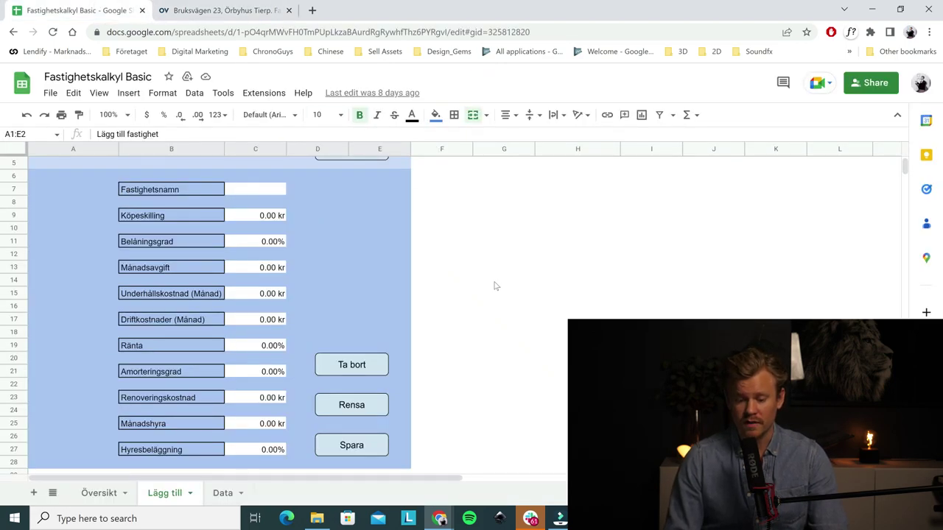
scroll(495, 286, "up", 2)
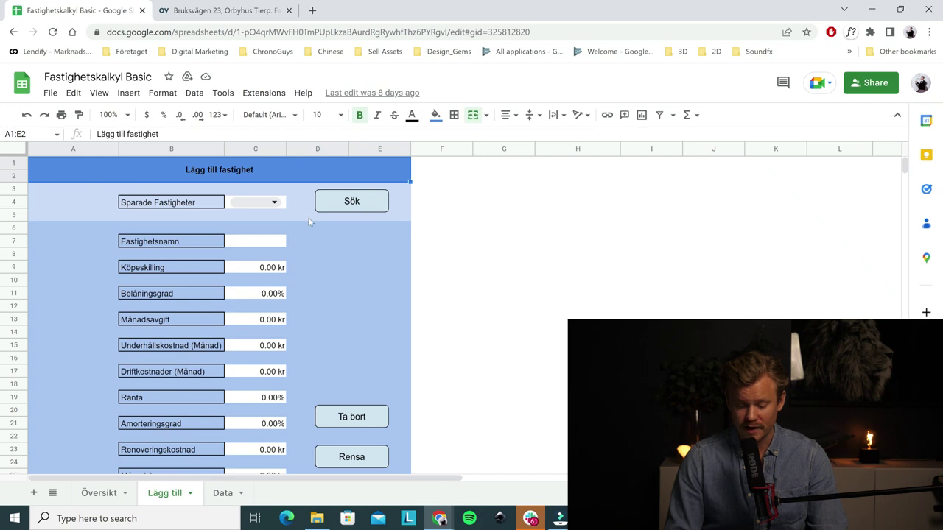
left_click(260, 250)
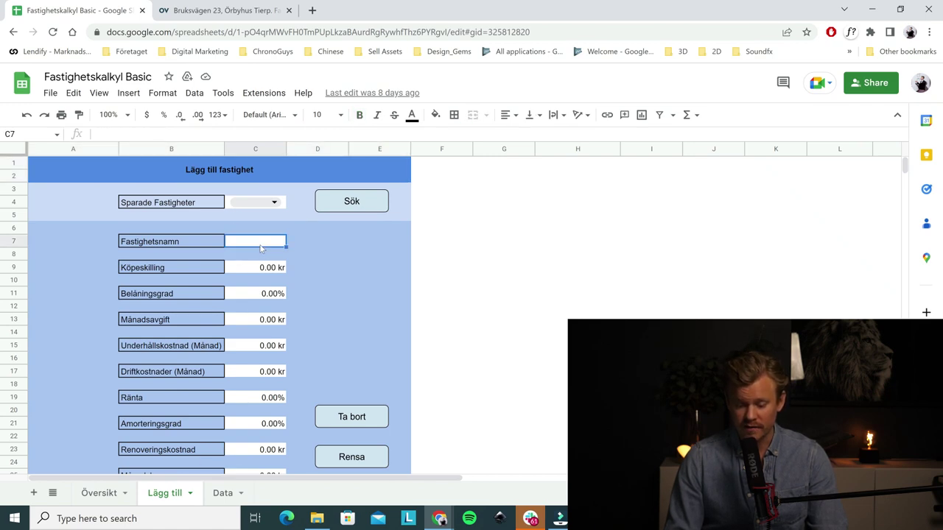
left_click_drag(260, 249, 203, 151)
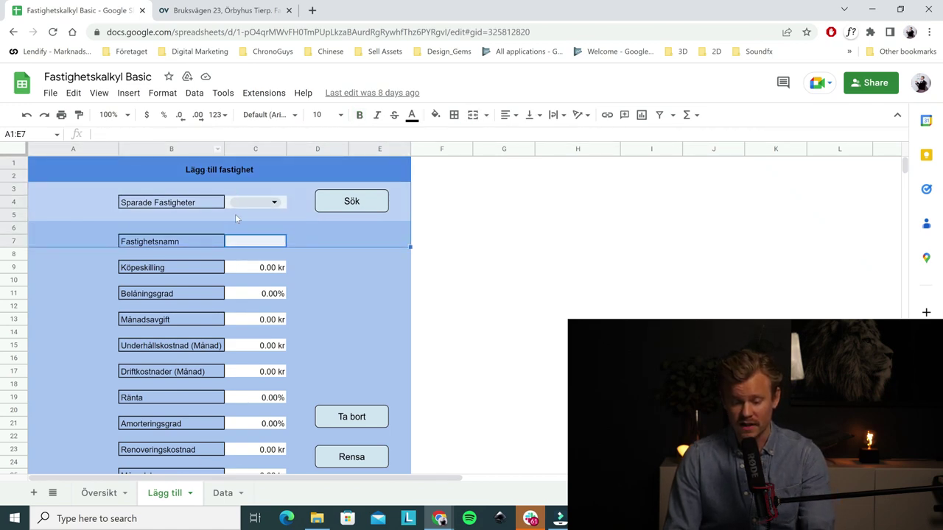
left_click(250, 243)
type("Tierp")
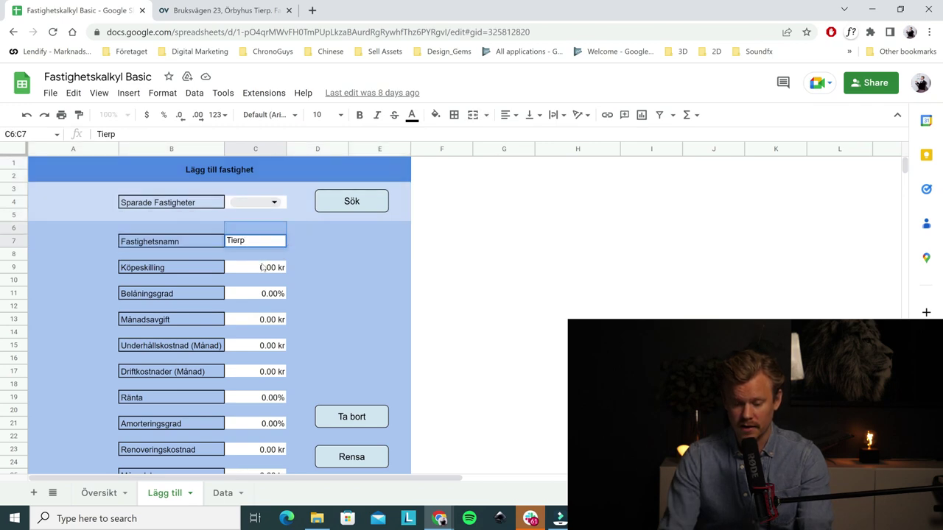
- Set the Köpeskilling to 5500000 kr and the Belåningsgrad to 70%
left_click(263, 269)
type("5")
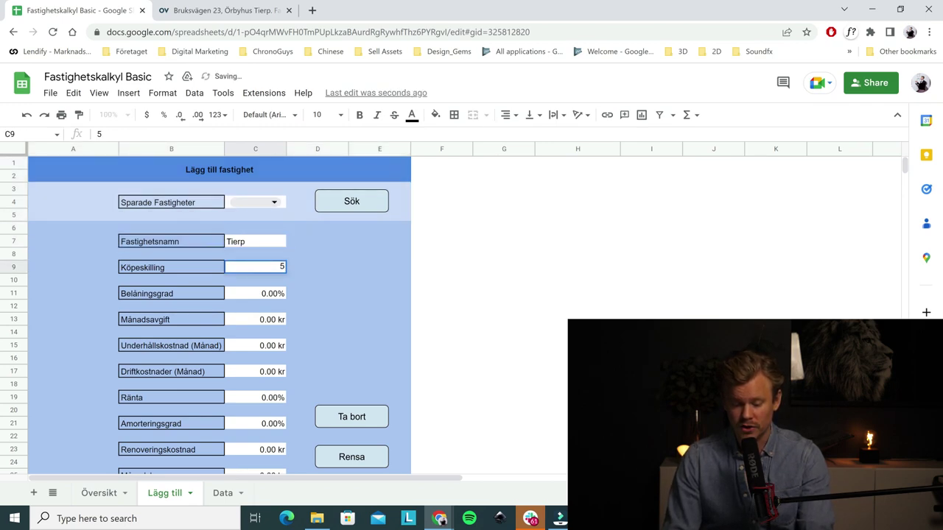
type("50000")
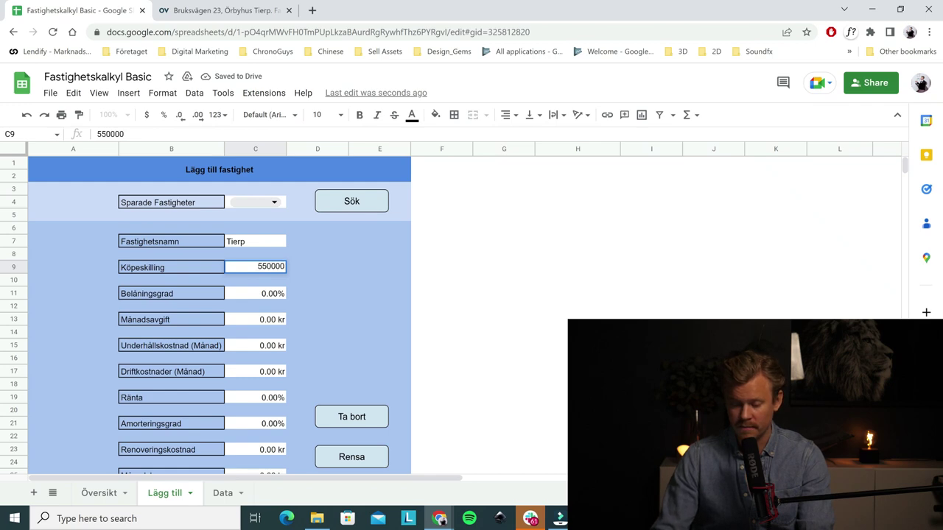
type("0")
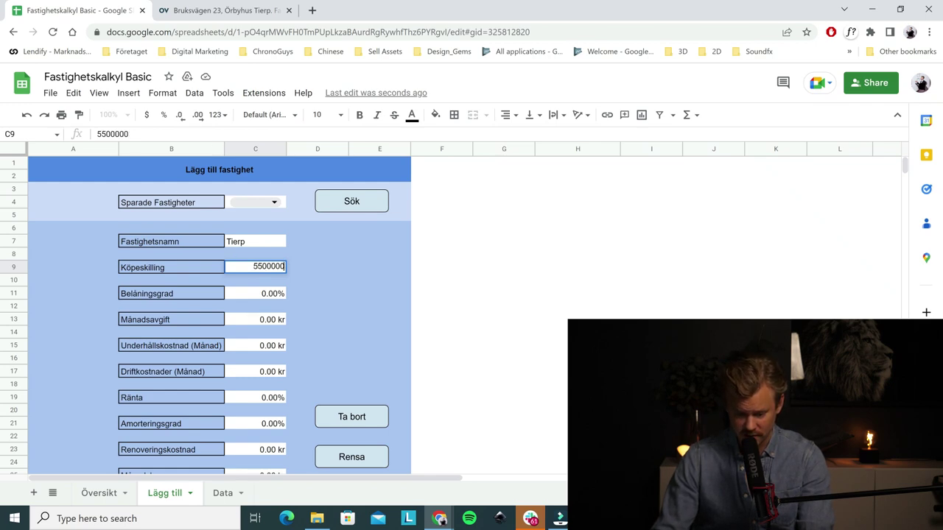
left_click(278, 294)
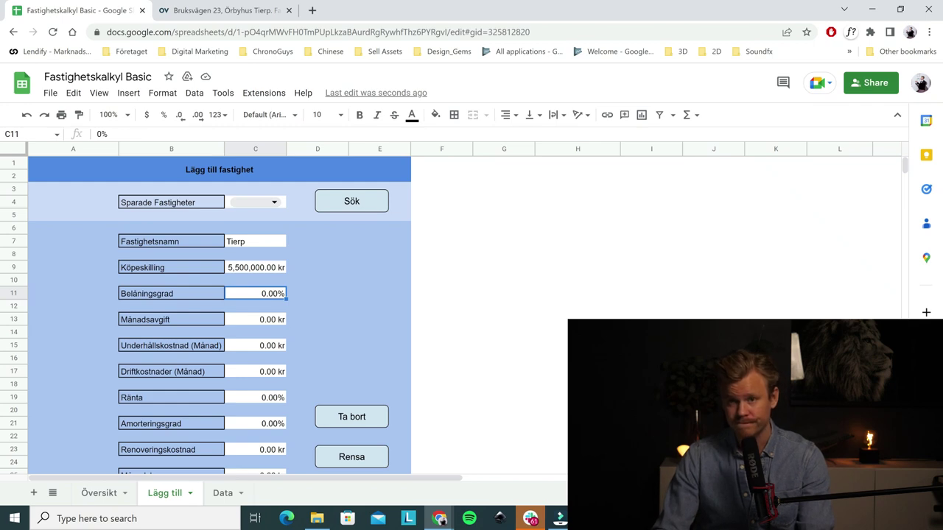
type("70")
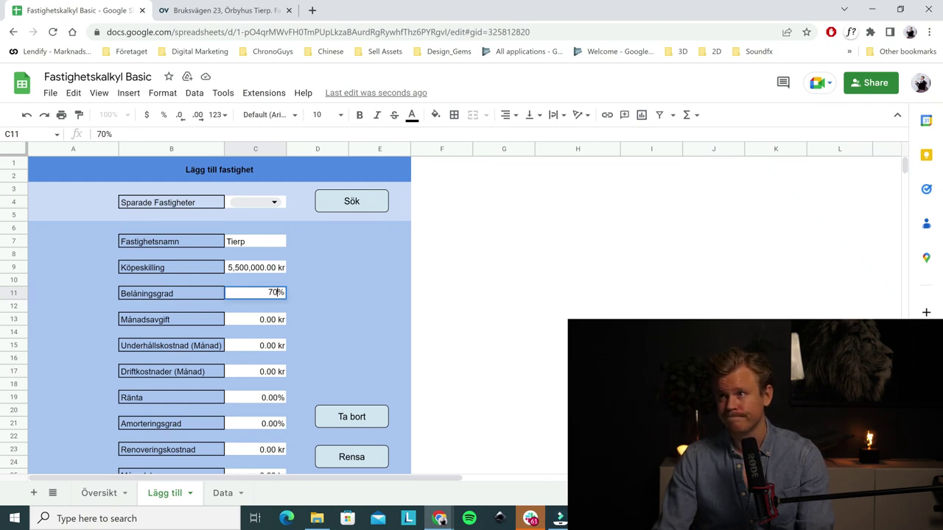
- Consult the property listing's description, areas and economic figures with regard to the Månadsavgift, and return to the spreadsheet
left_click(269, 319)
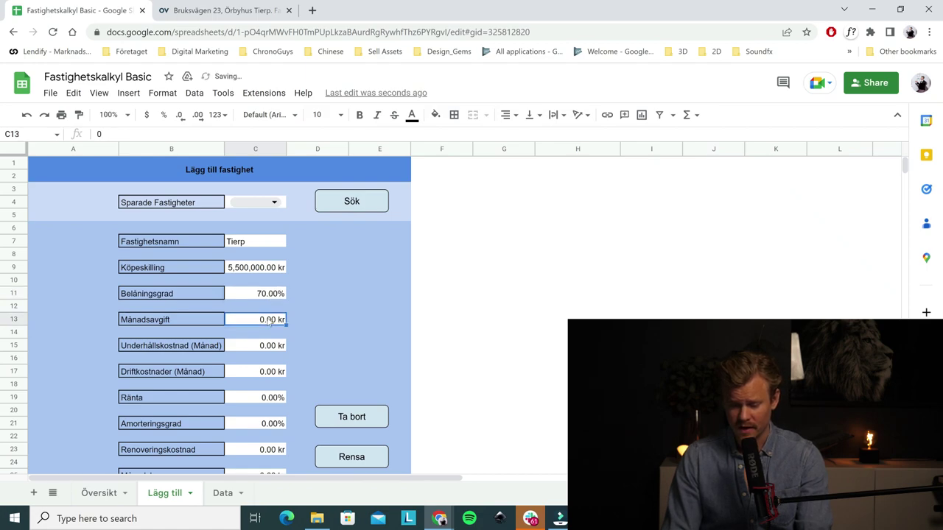
left_click(217, 10)
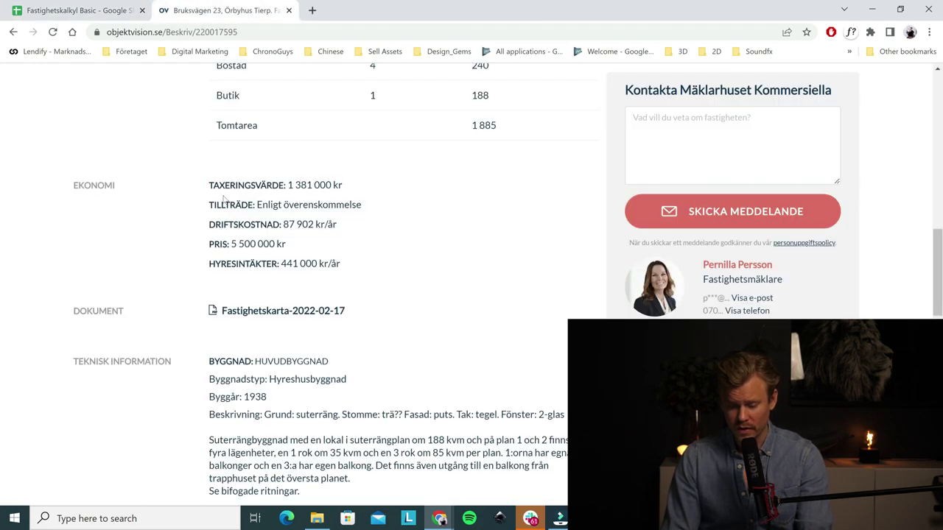
scroll(384, 193, "up", 3)
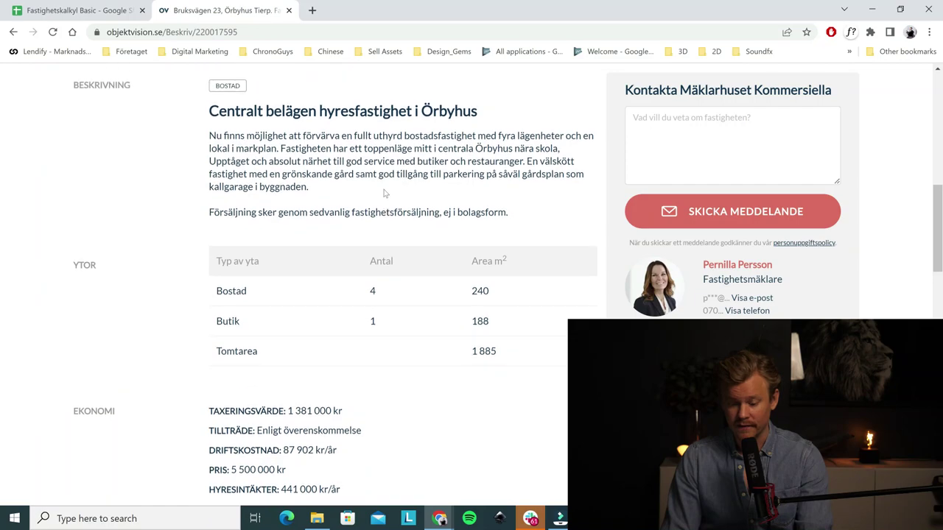
scroll(384, 193, "up", 3)
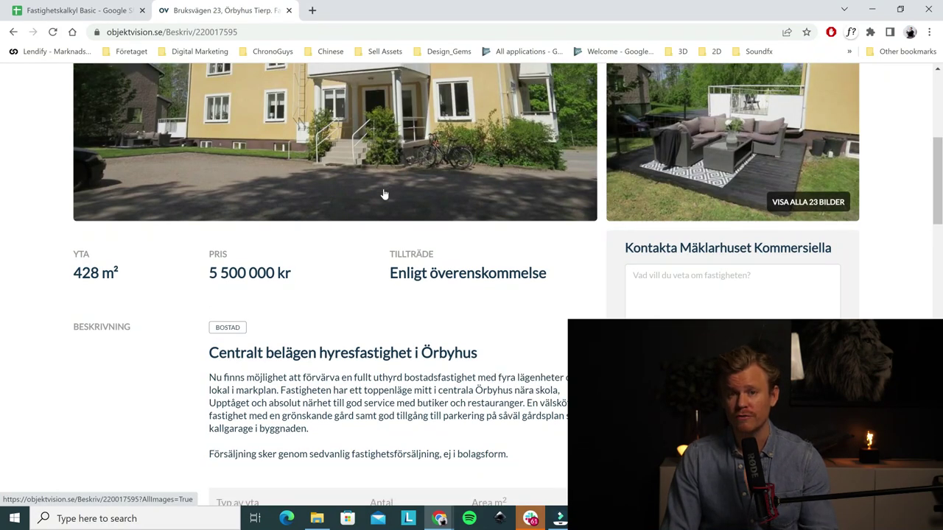
scroll(384, 193, "down", 3)
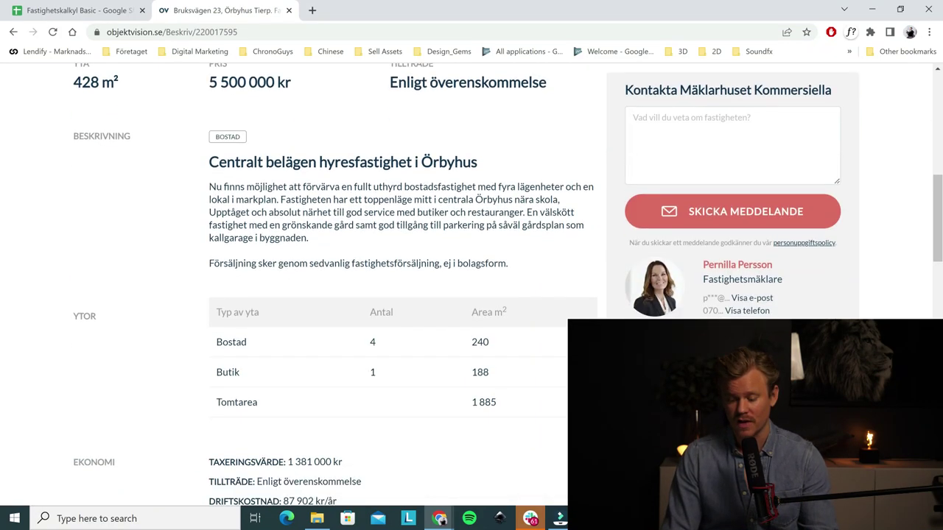
scroll(362, 169, "down", 1)
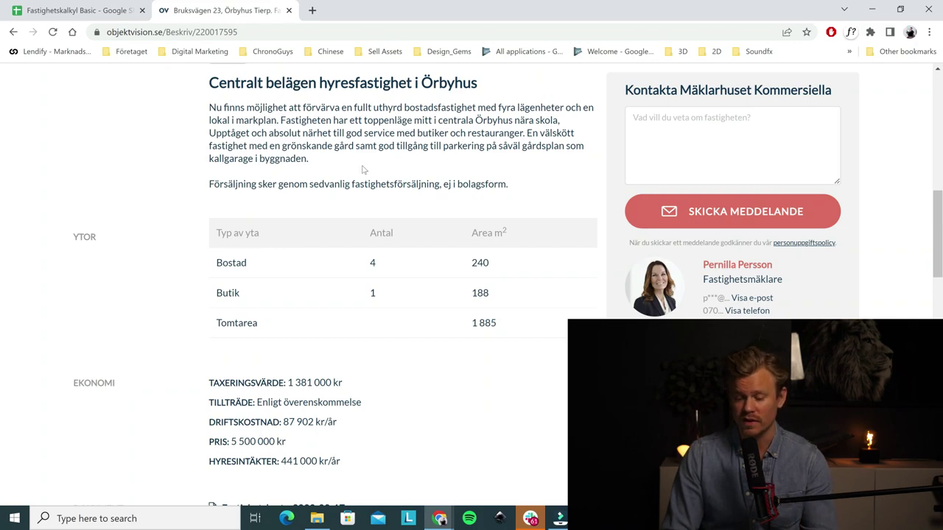
left_click(110, 10)
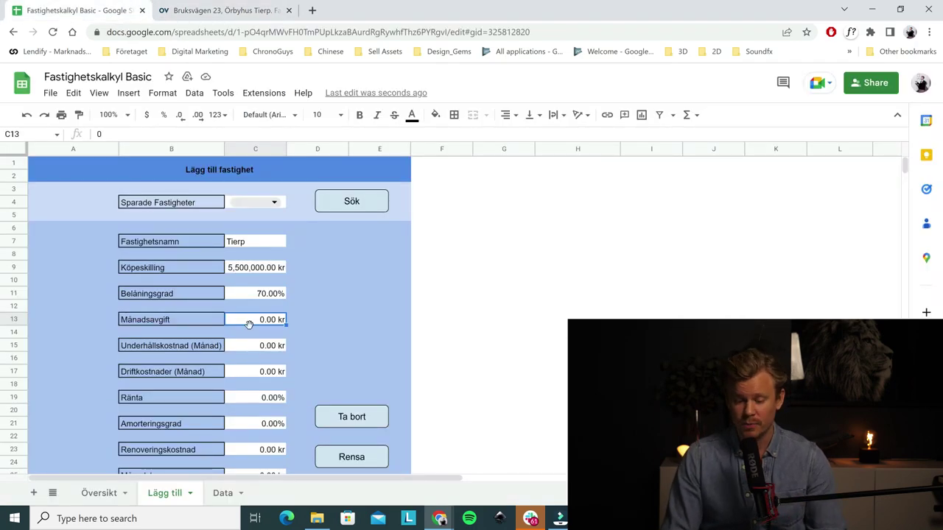
- Set the Underhållskostnad (Månad) to 4500 kr
scroll(271, 324, "down", 1)
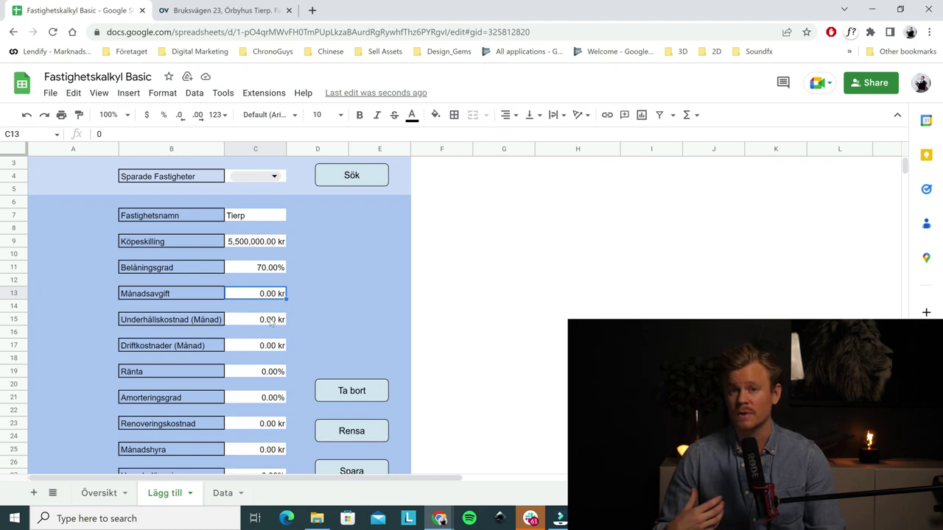
left_click(269, 323)
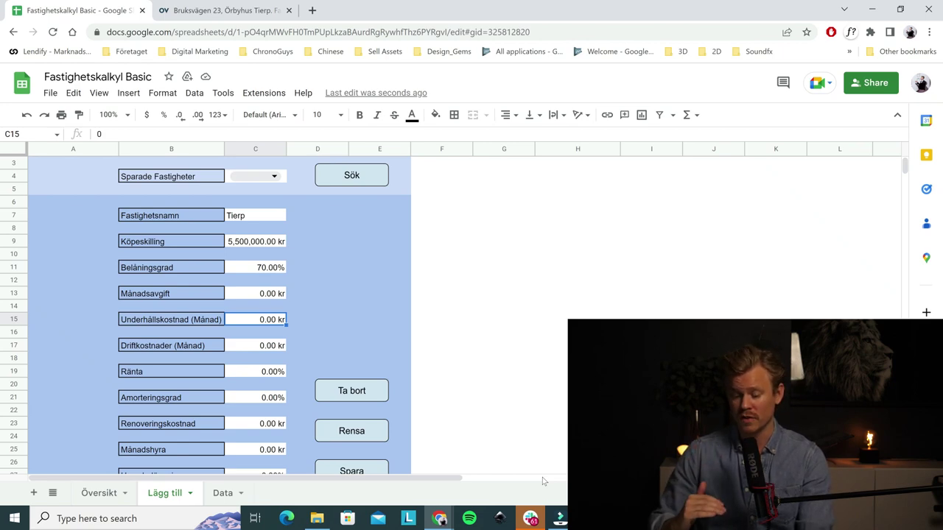
type("4500")
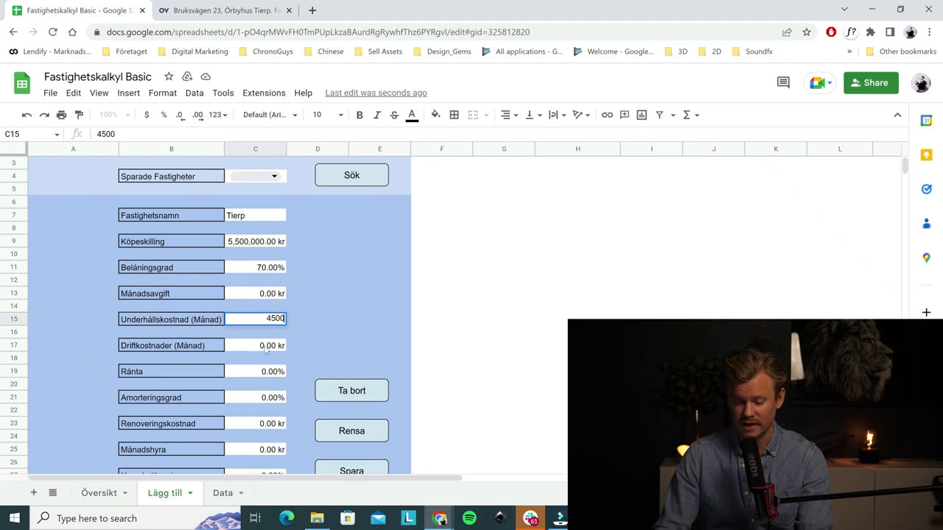
- Check the annual operating cost in the property listing and set the Driftkostnader (Månad) to 7000 kr in the spreadsheet
key("ctrl+Tab")
scroll(465, 319, "down", 1)
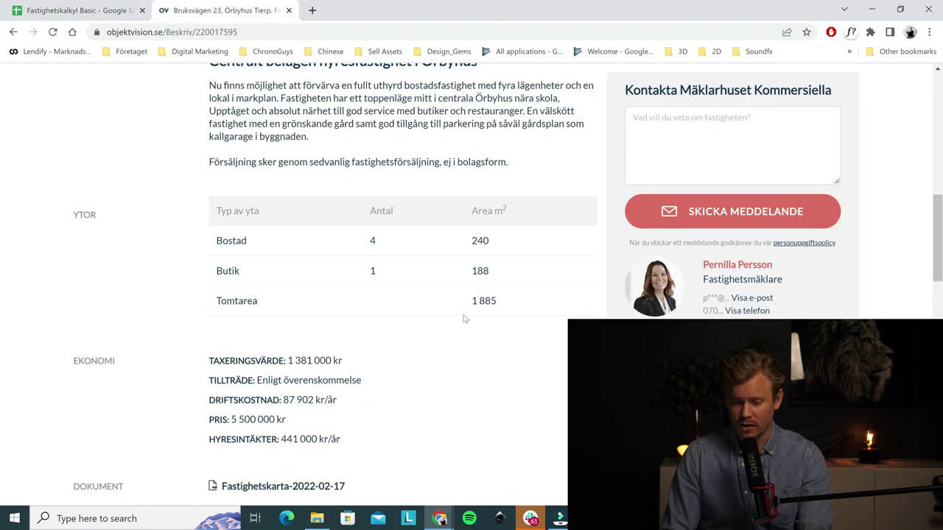
scroll(464, 319, "down", 1)
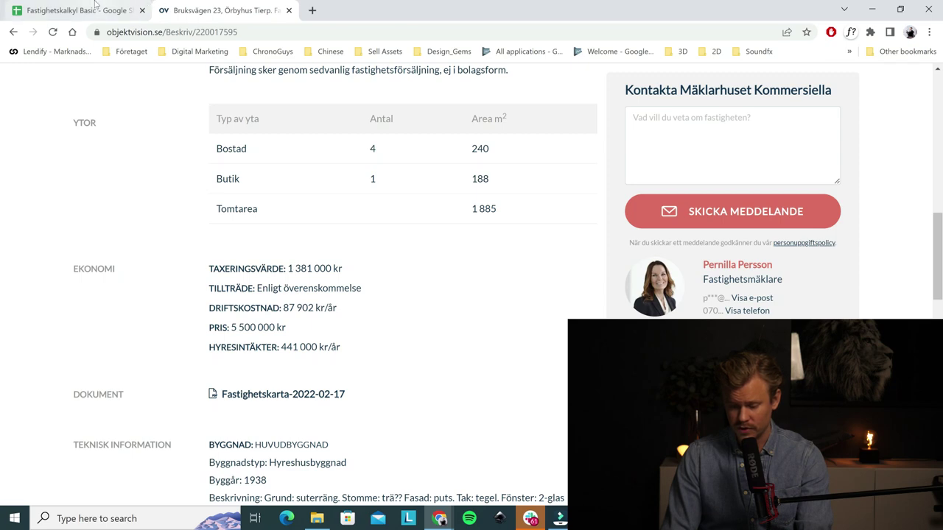
left_click(95, 6)
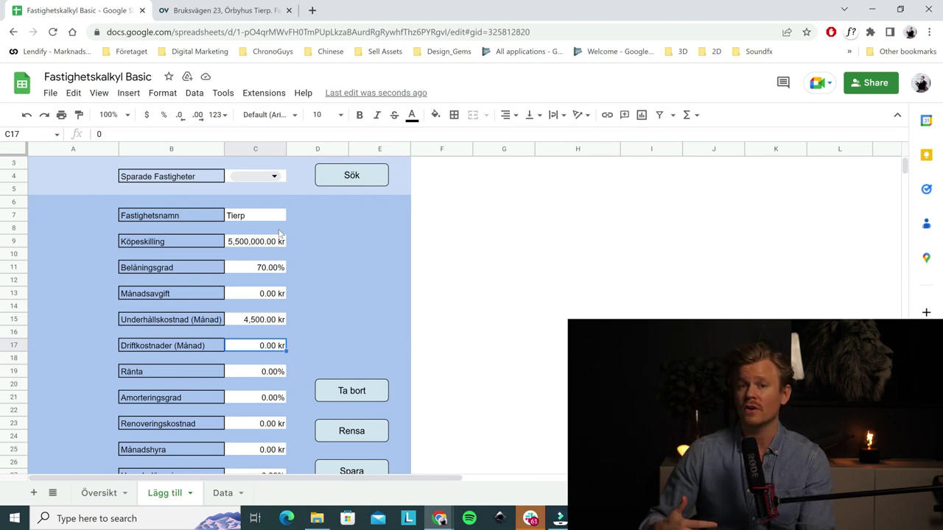
left_click_drag(90, 388, 322, 341)
left_click(490, 336)
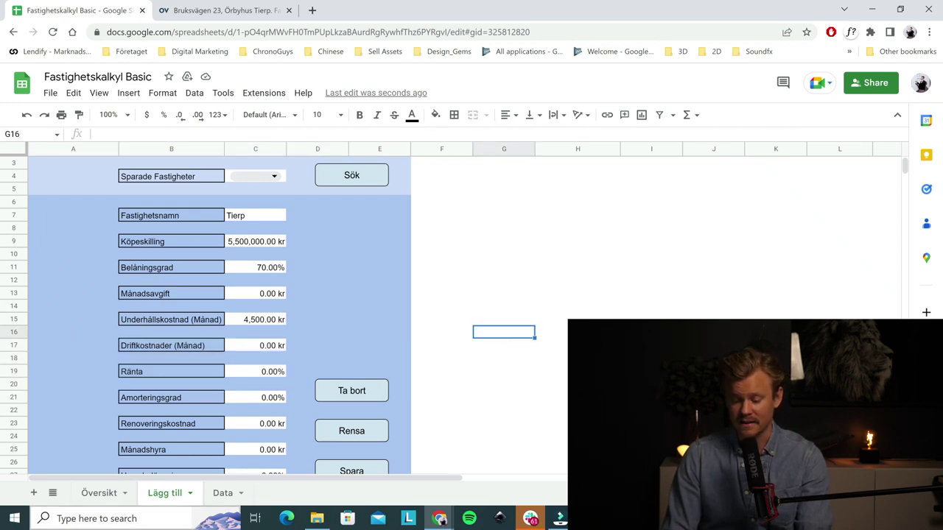
key("ctrl+Tab")
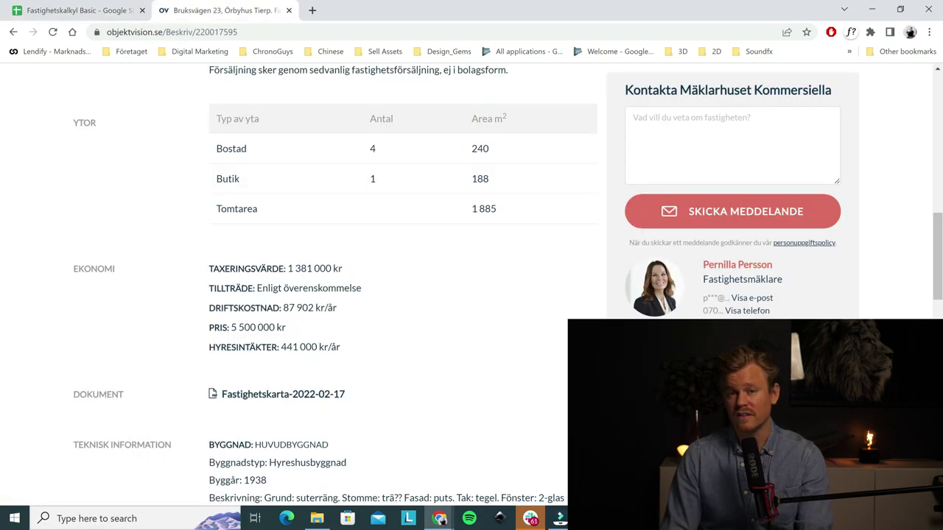
left_click(123, 11)
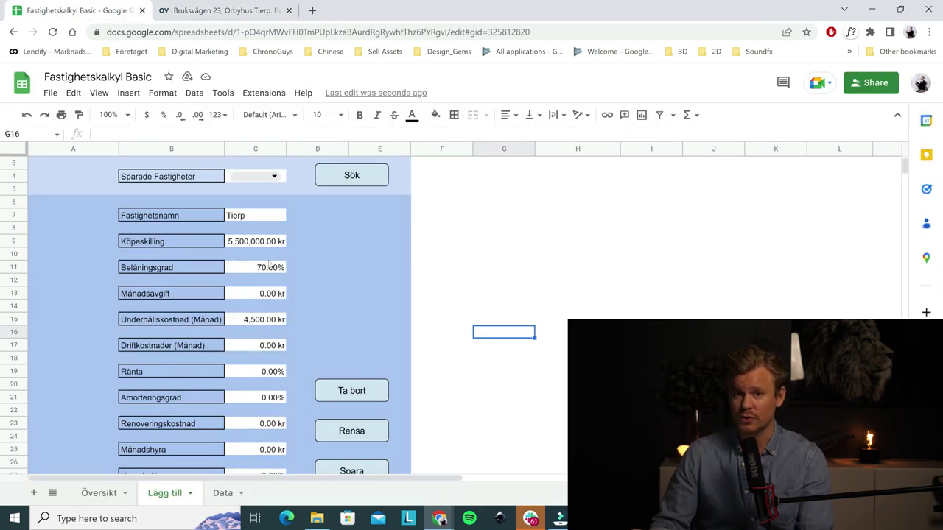
left_click(268, 351)
type("7,00")
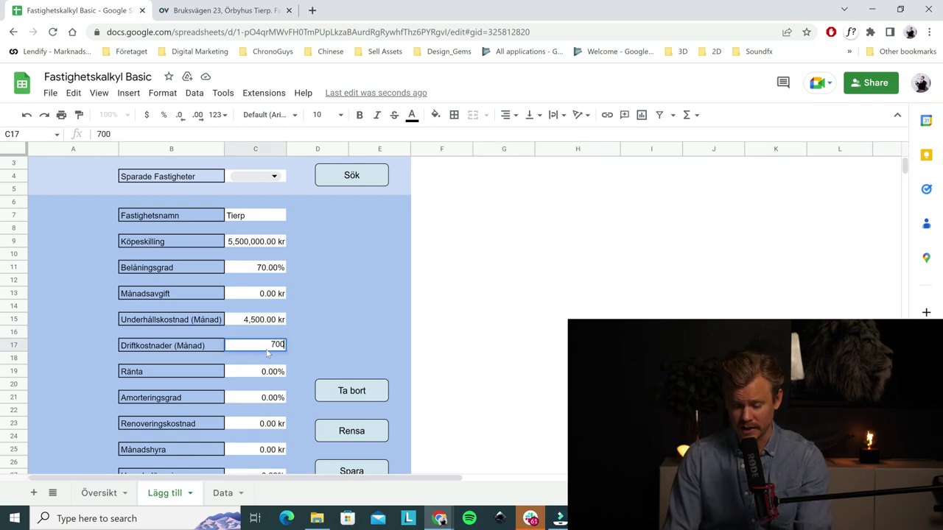
type("0")
left_click(444, 375)
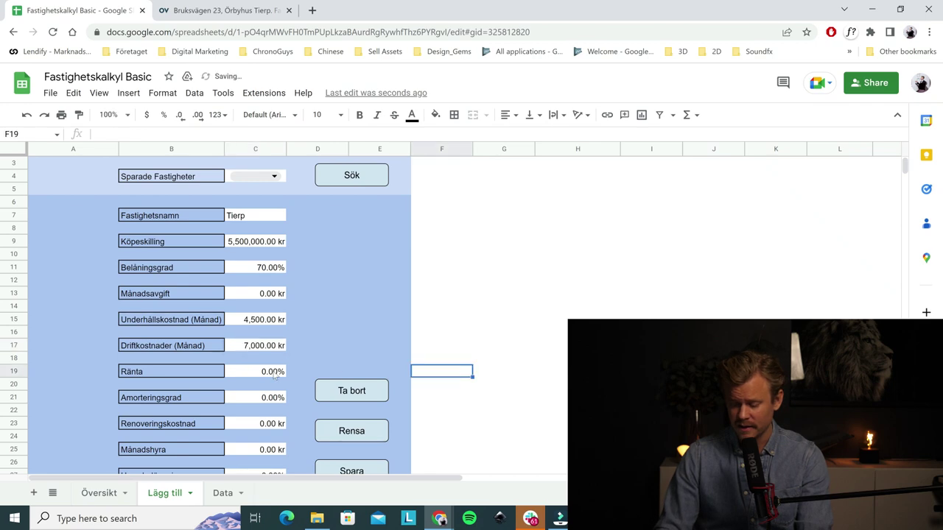
- Set the Ränta to 3,5% in the property form
left_click(272, 374)
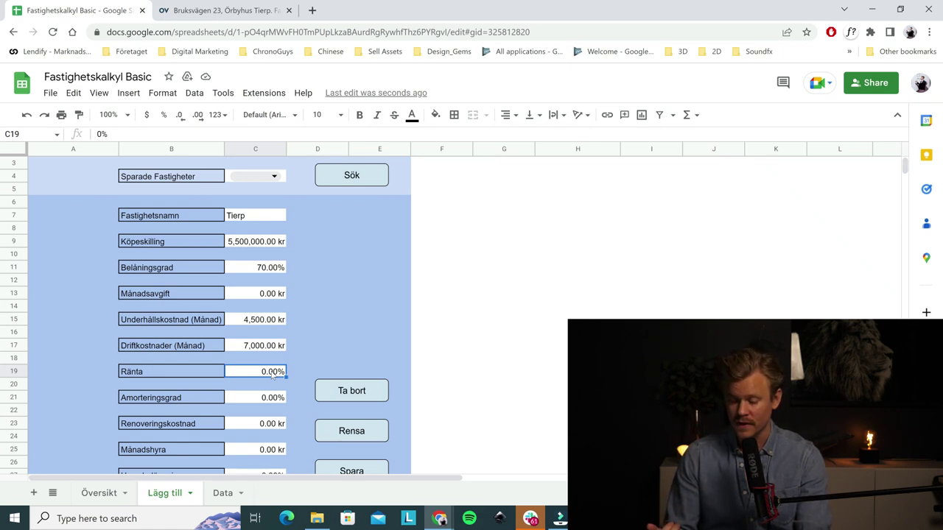
type("3,5")
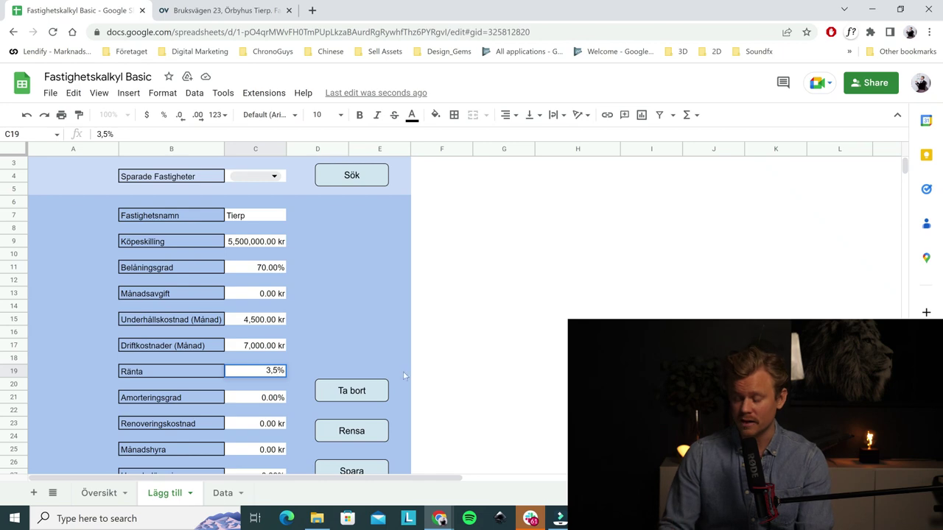
left_click(440, 376)
scroll(263, 399, "down", 1)
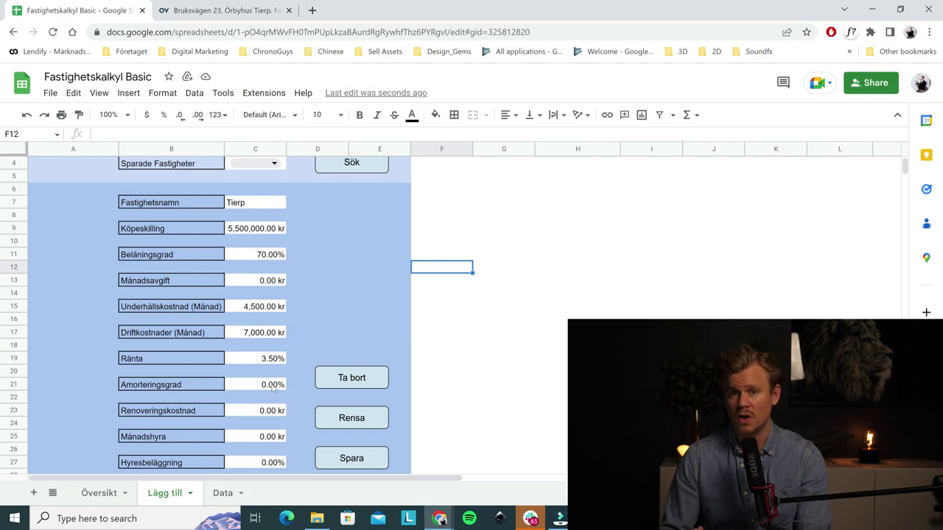
- Set the Amorteringsgrad to 2% in the property form
left_click(274, 385)
type("2")
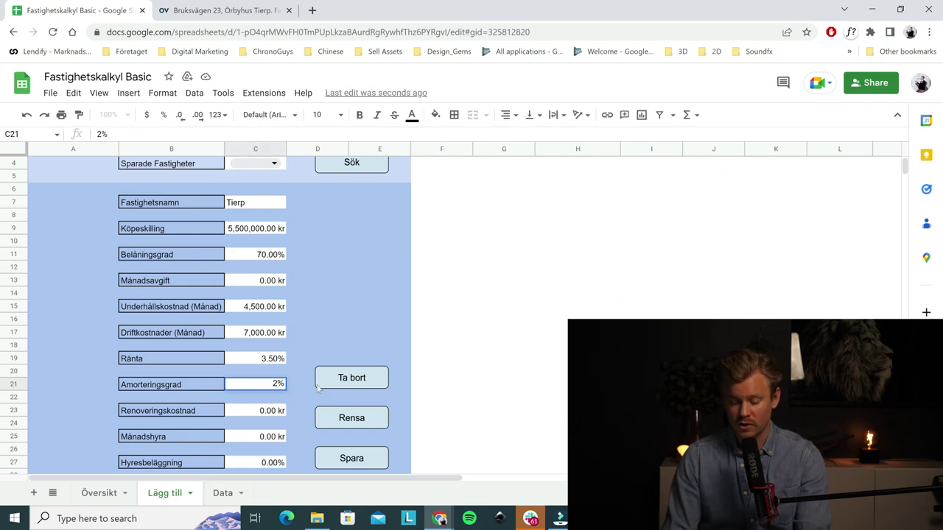
left_click(483, 389)
- Consult the building's technical information in the property listing and set the Renoveringskostnad to 250,000 kr in the spreadsheet
scroll(272, 420, "down", 1)
scroll(272, 418, "down", 1)
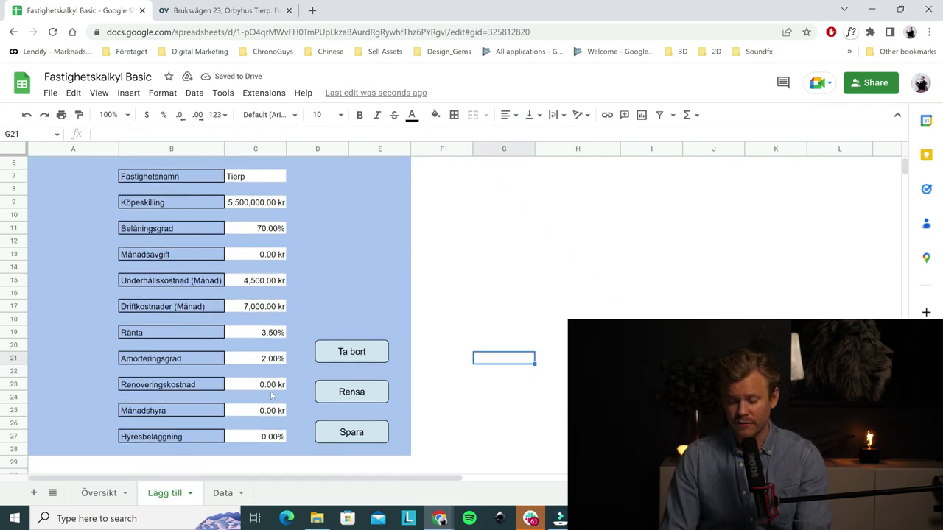
left_click(221, 10)
scroll(429, 304, "down", 4)
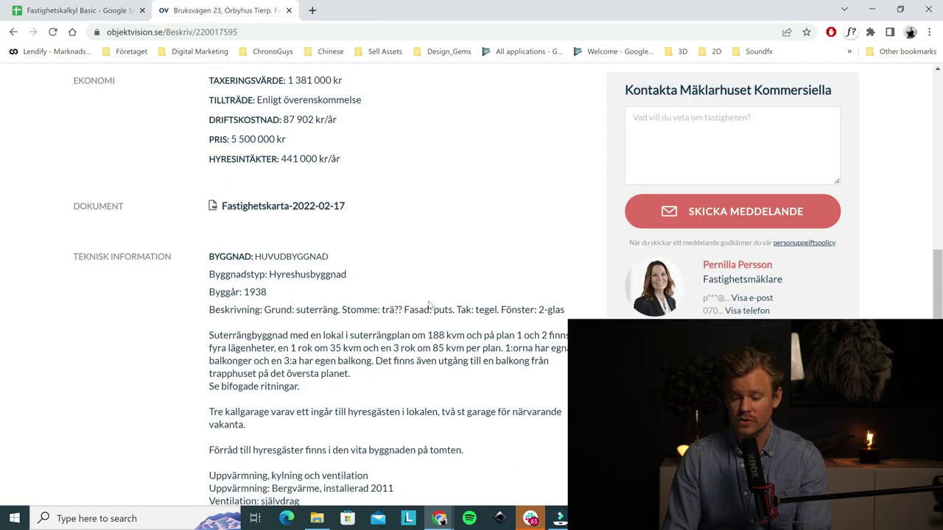
scroll(430, 305, "down", 1)
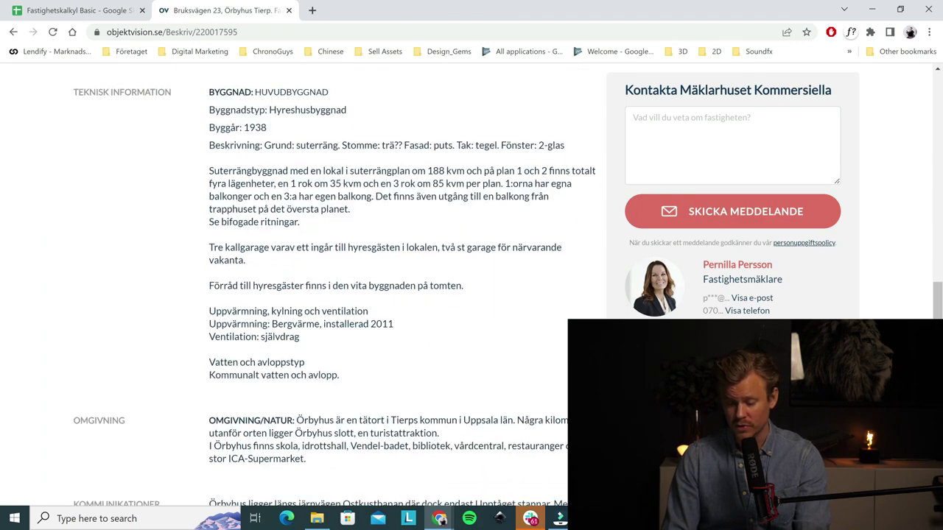
left_click(74, 10)
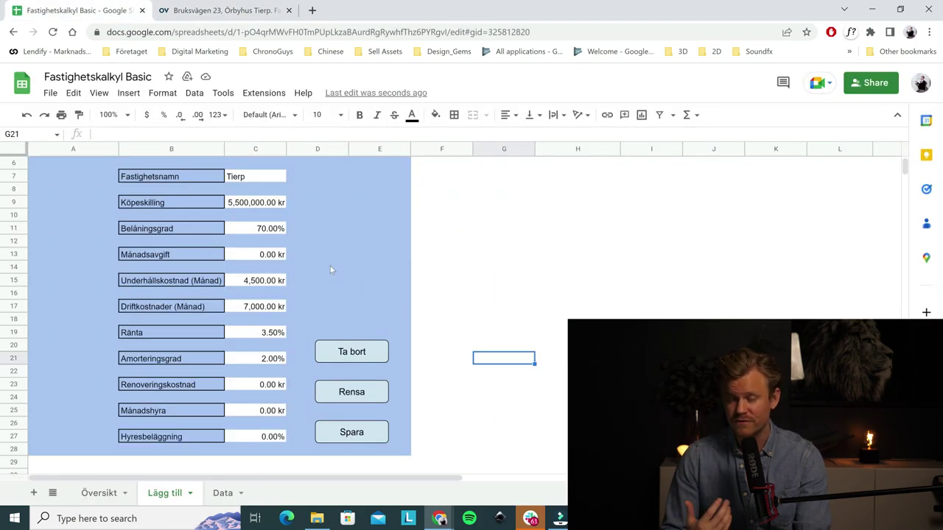
left_click(273, 388)
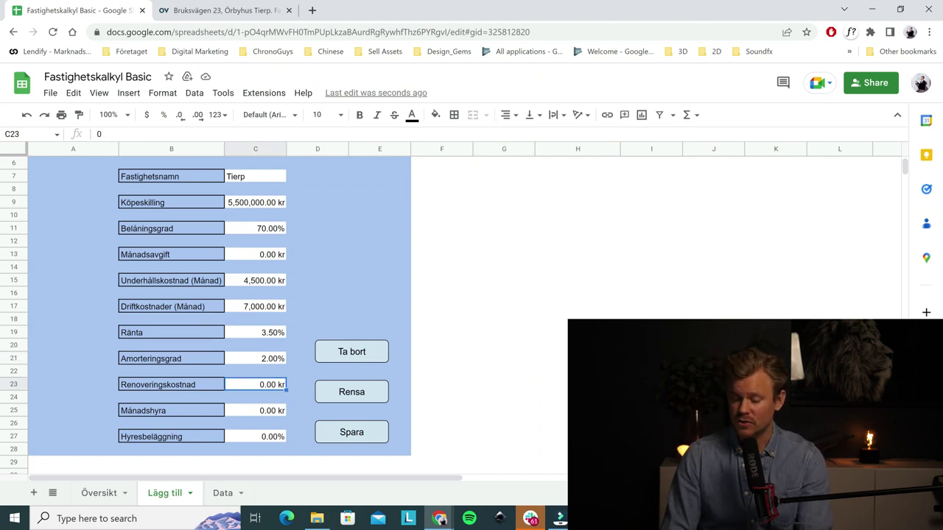
type("250,000")
left_click(486, 410)
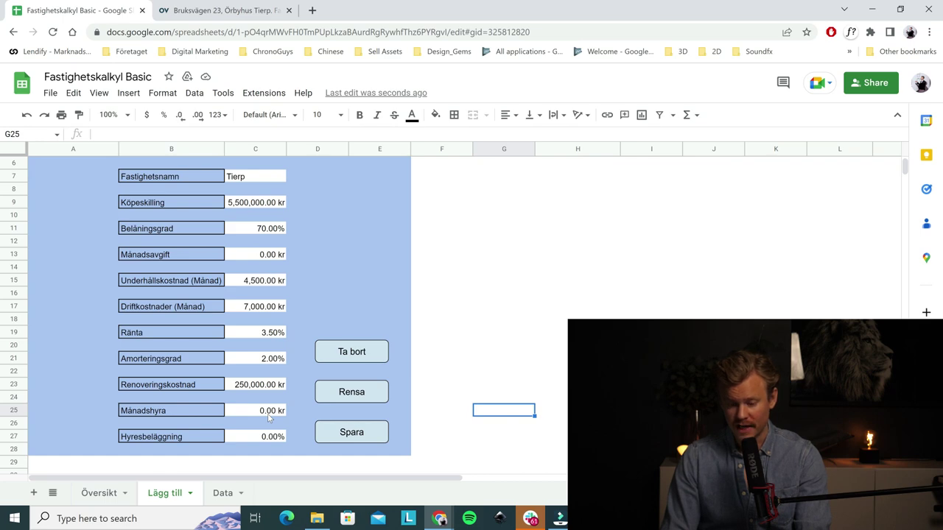
- Check the annual rental income in the property listing and set the Månadshyra to 36,750 kr in the spreadsheet
left_click(209, 9)
scroll(398, 257, "up", 3)
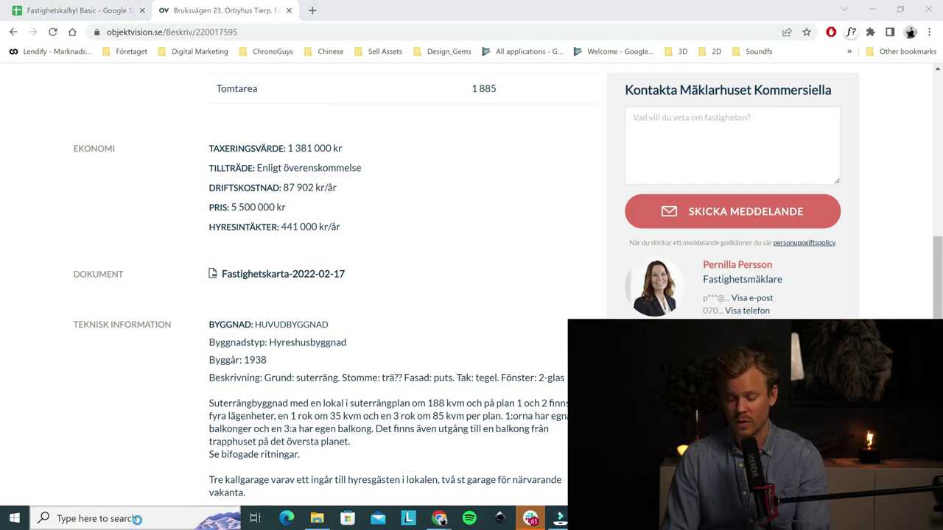
key("ctrl+shift+Tab")
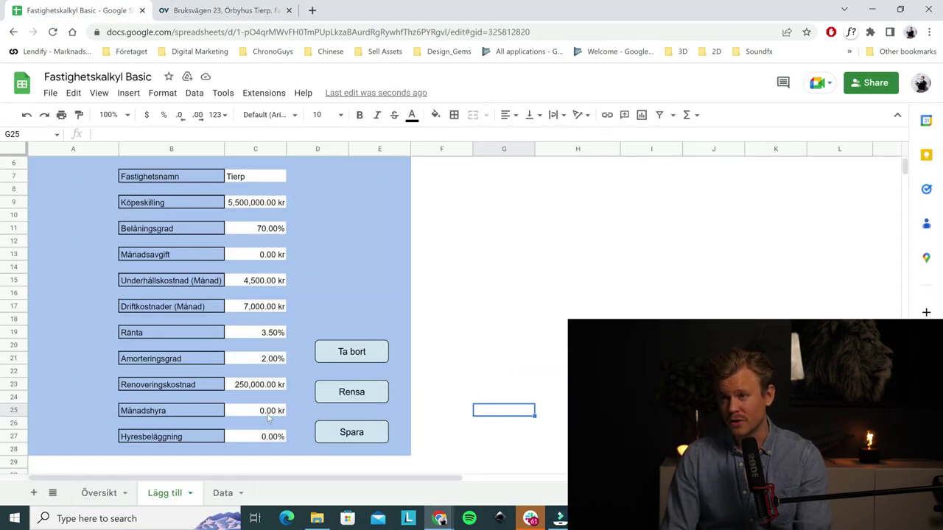
left_click(269, 415)
type("36")
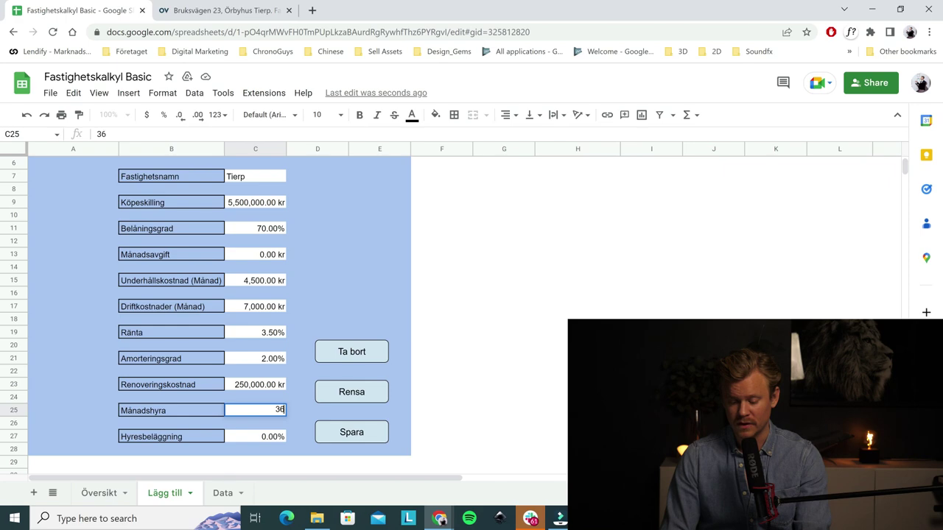
type(",750")
left_click(453, 422)
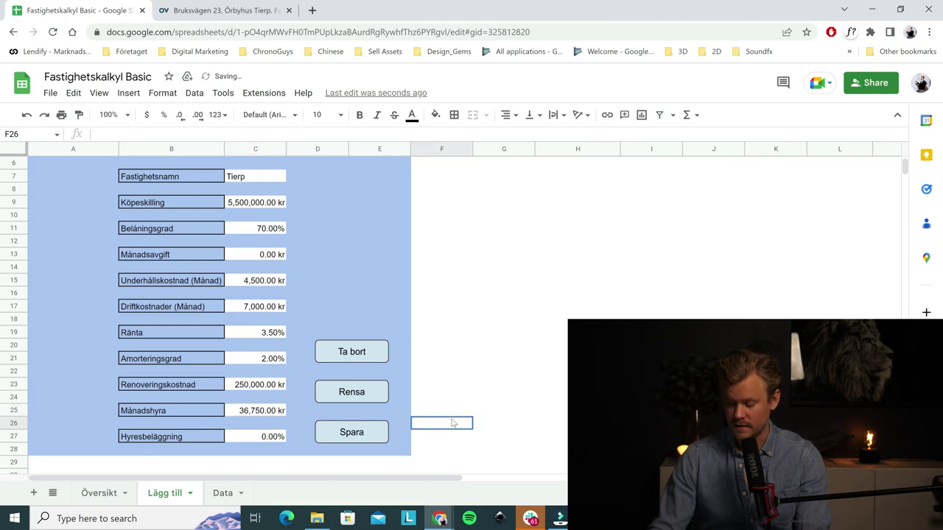
- Set the Hyresbeläggning to 100% in the property form
left_click(271, 438)
type("100")
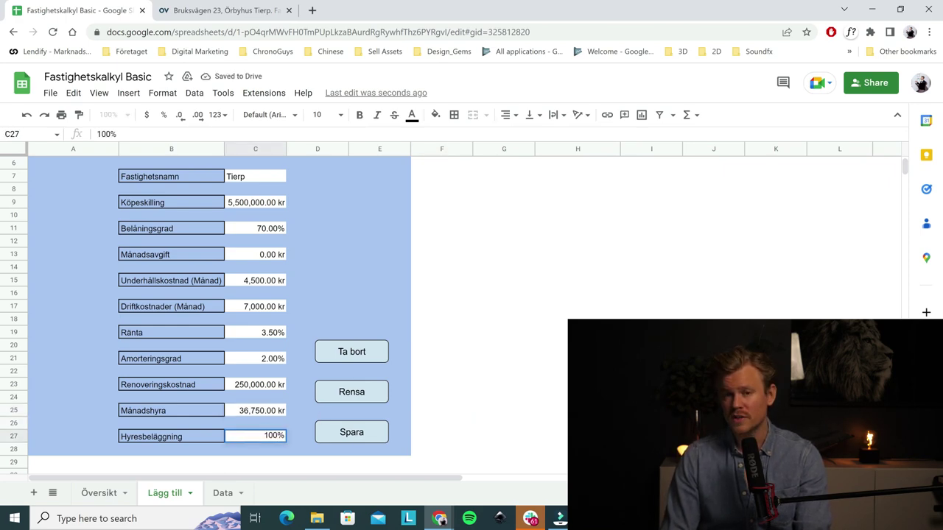
left_click(451, 420)
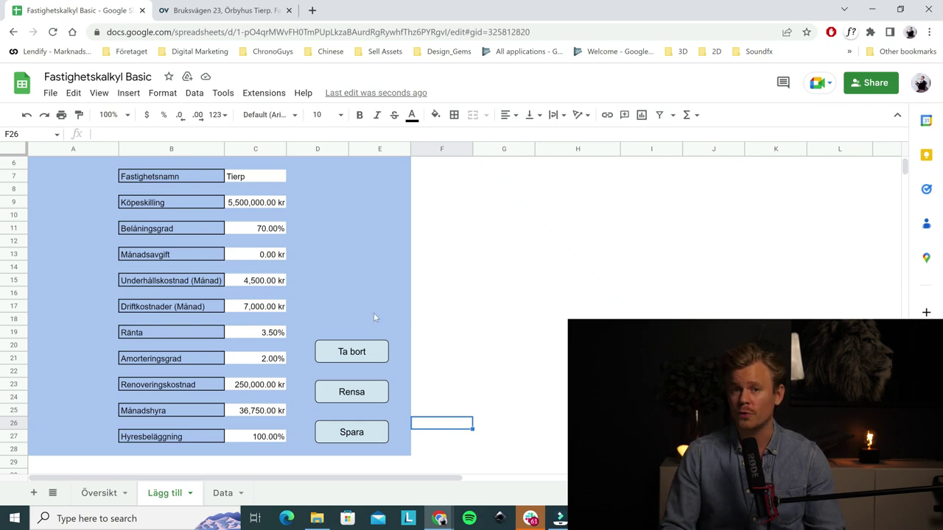
- Save the completed Tierp property and check its entry in the Data sheet
scroll(347, 296, "down", 1)
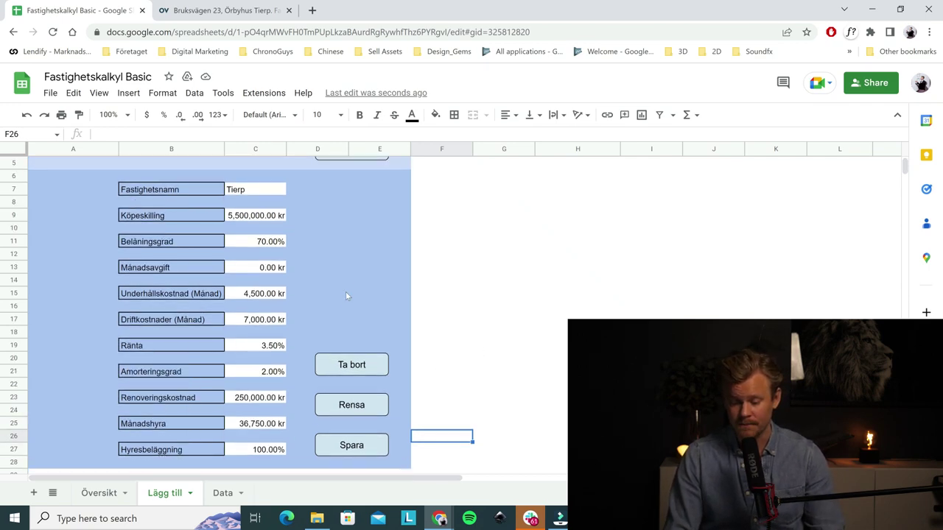
left_click(346, 426)
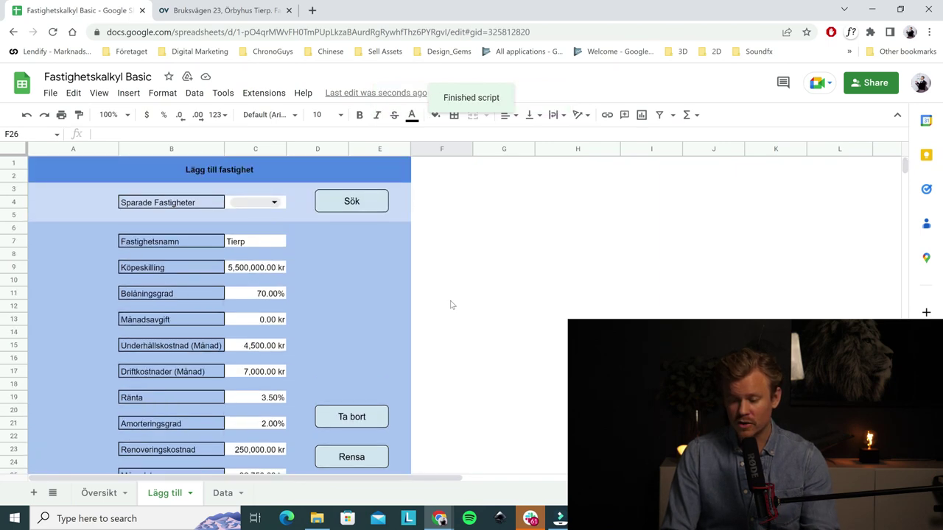
left_click(222, 493)
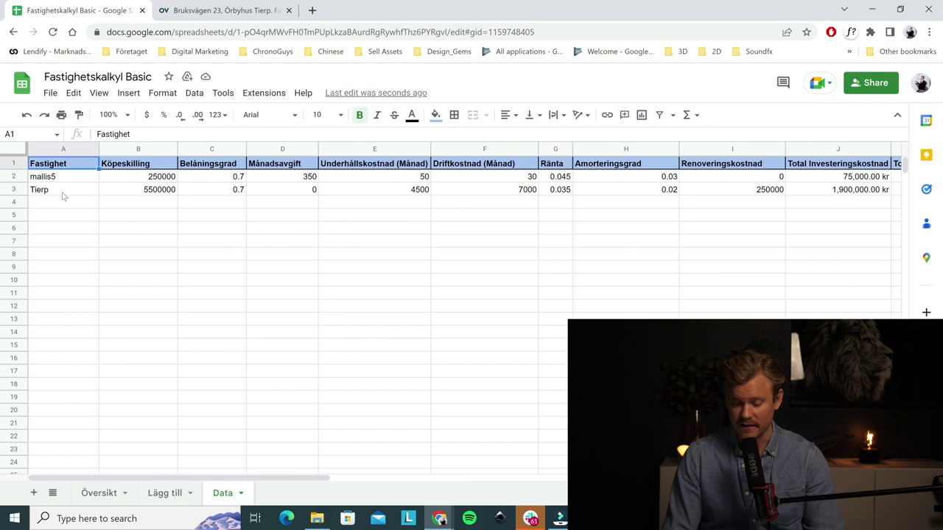
left_click(168, 493)
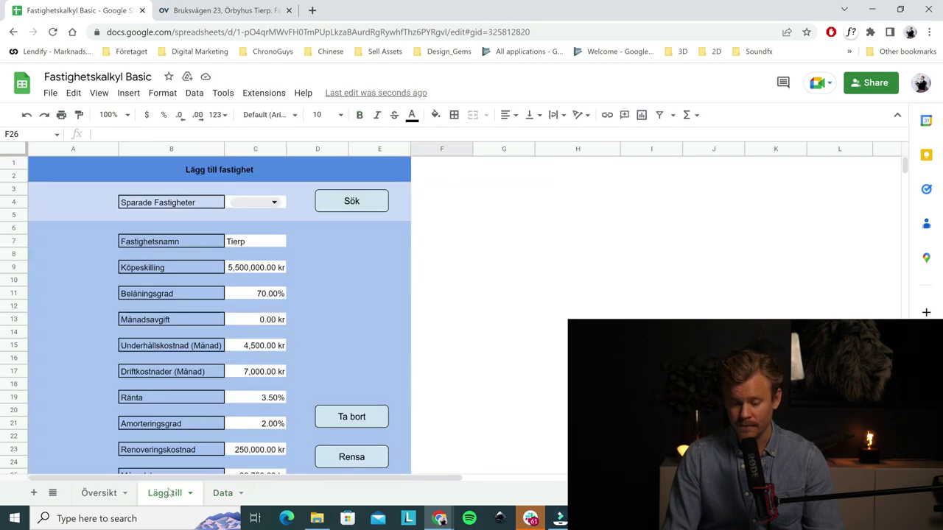
- Choose Tierp as the property ID in row 2 of the Översikt sheet
left_click(122, 492)
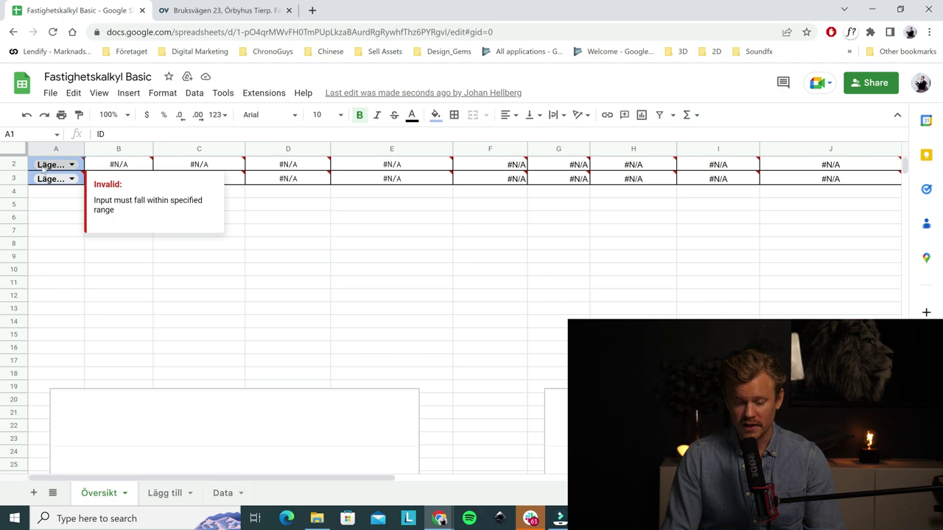
mouse_move(59, 168)
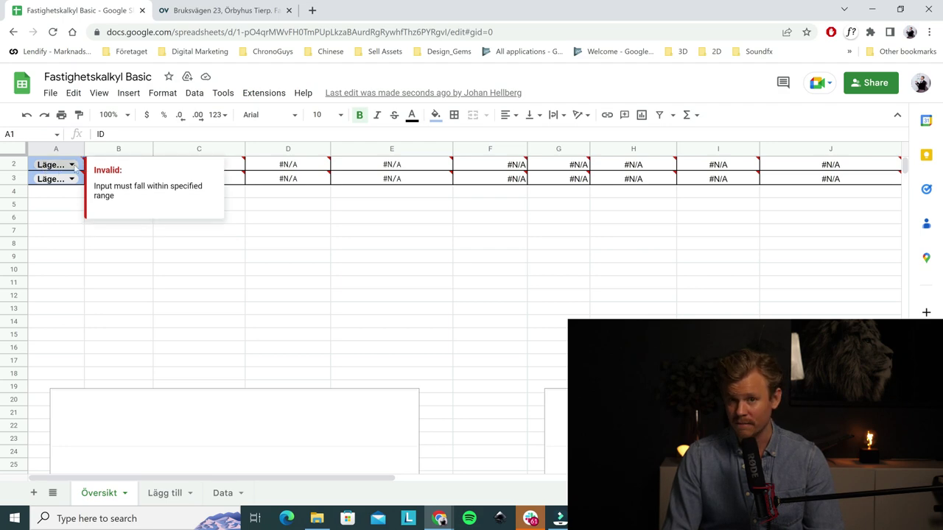
left_click(73, 165)
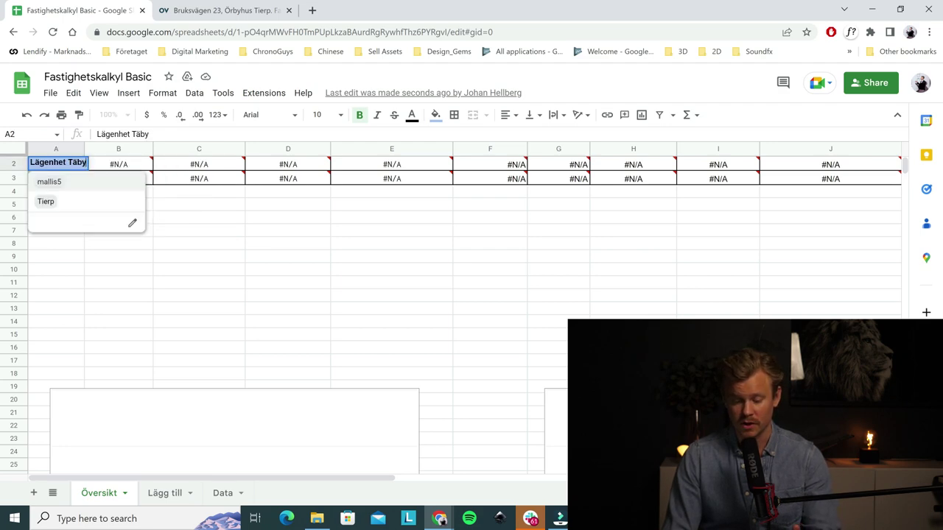
left_click(54, 202)
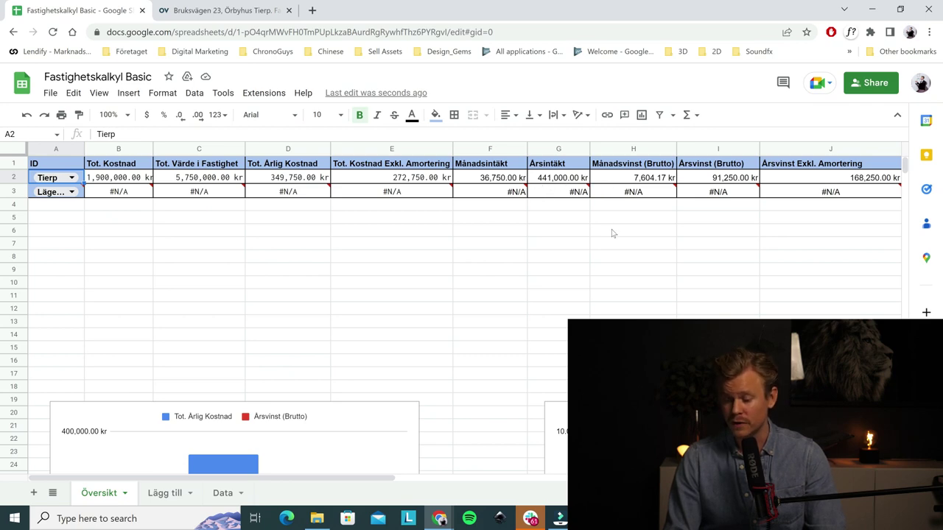
- Examine Tierp's income, profit and Avkastning columns in the Översikt sheet, along with the cost, profit and return charts
scroll(612, 233, "right", 5)
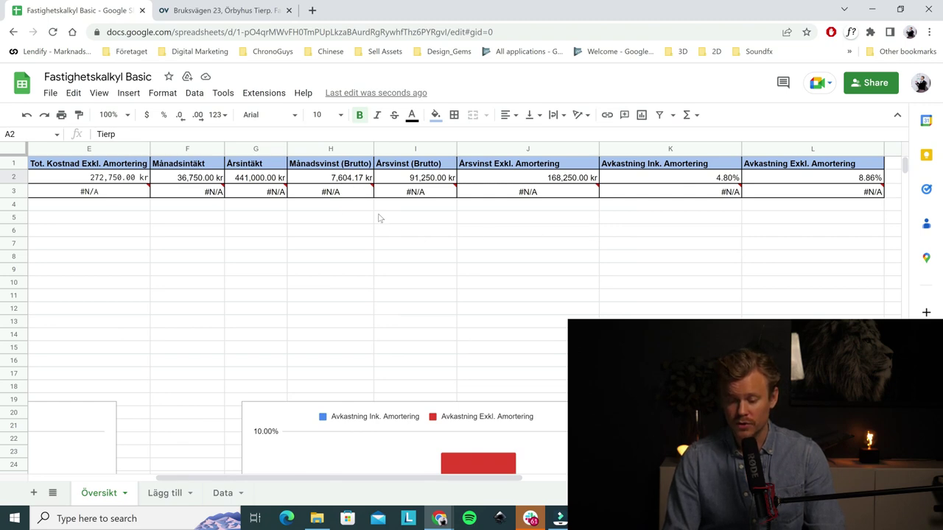
scroll(425, 227, "right", 2)
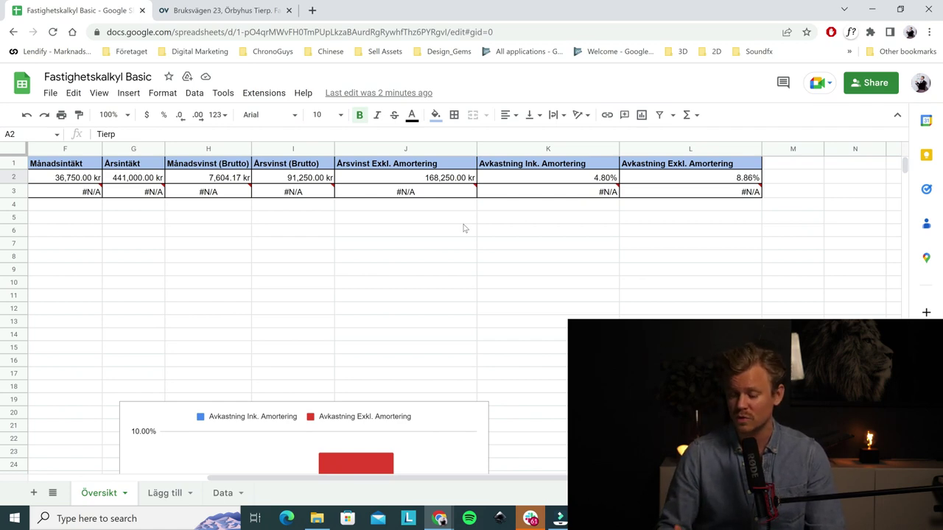
scroll(463, 227, "right", 1)
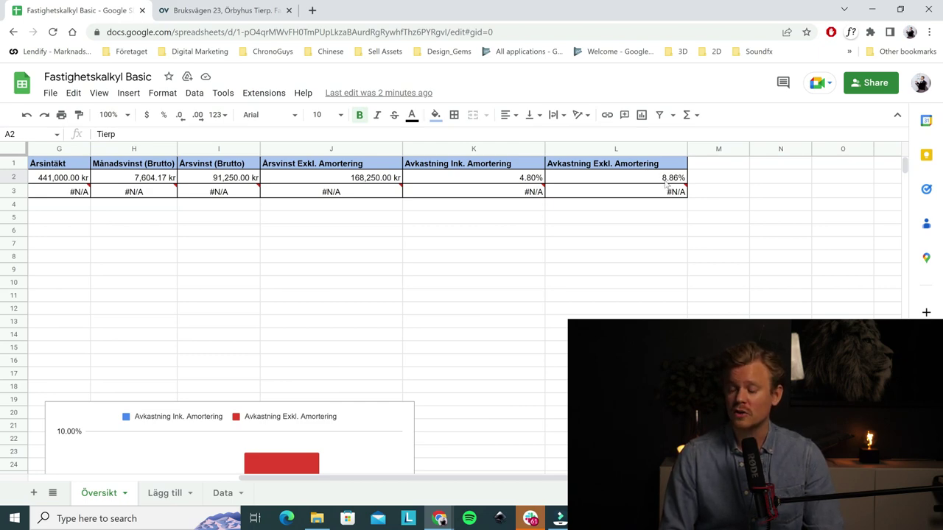
scroll(498, 248, "down", 5)
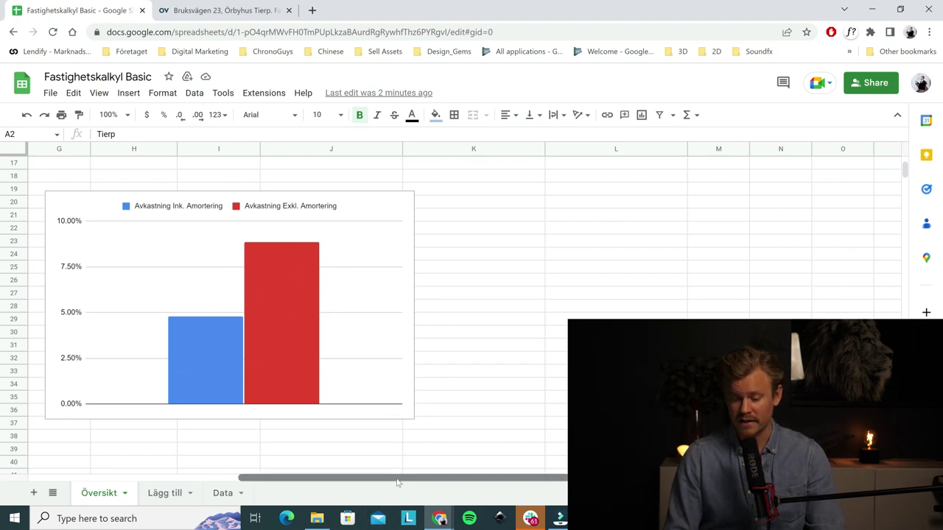
left_click_drag(395, 483, 221, 510)
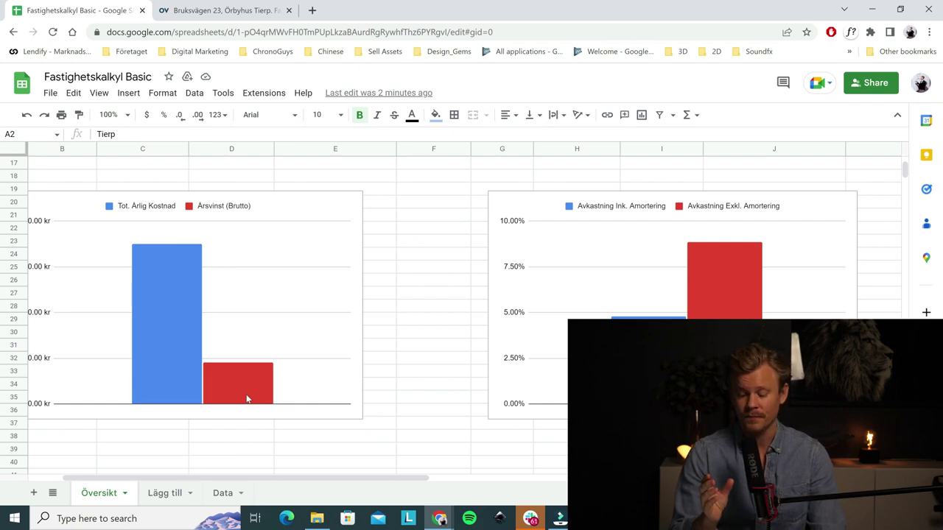
scroll(246, 398, "up", 5)
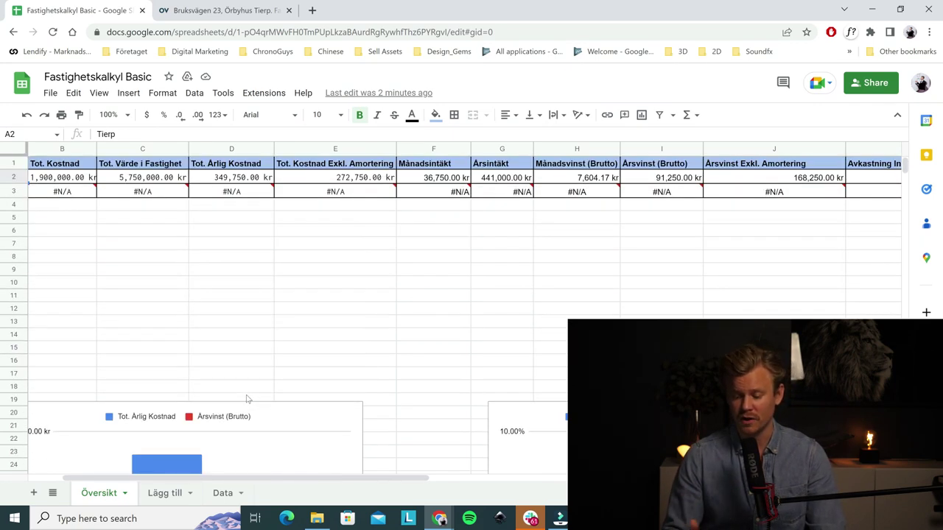